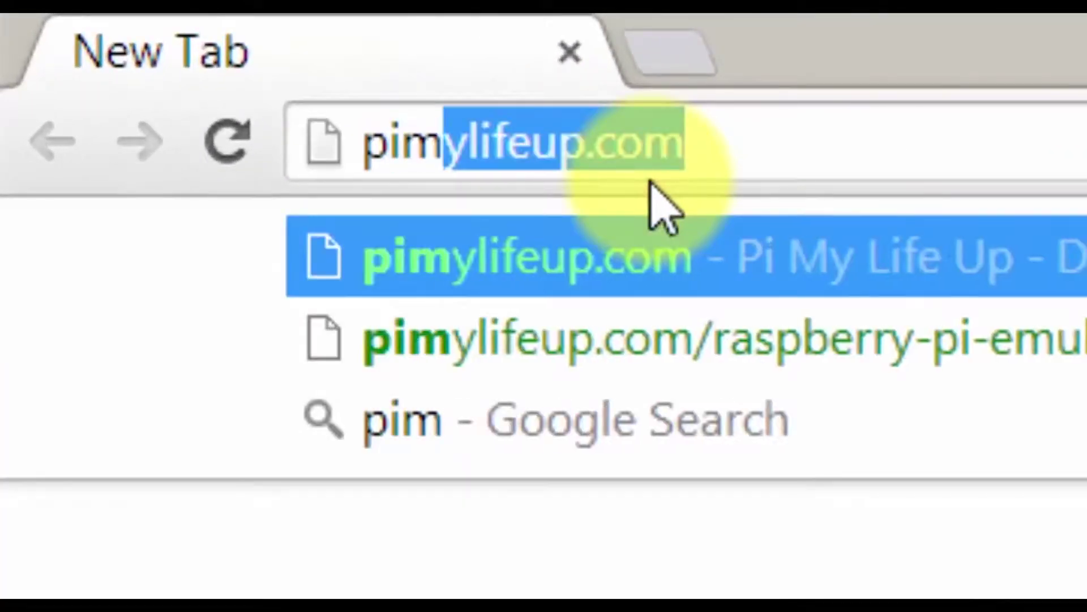
Go to pimylifeup.com and open the Raspberry Pi Emulator article from the home page.
key(Return)
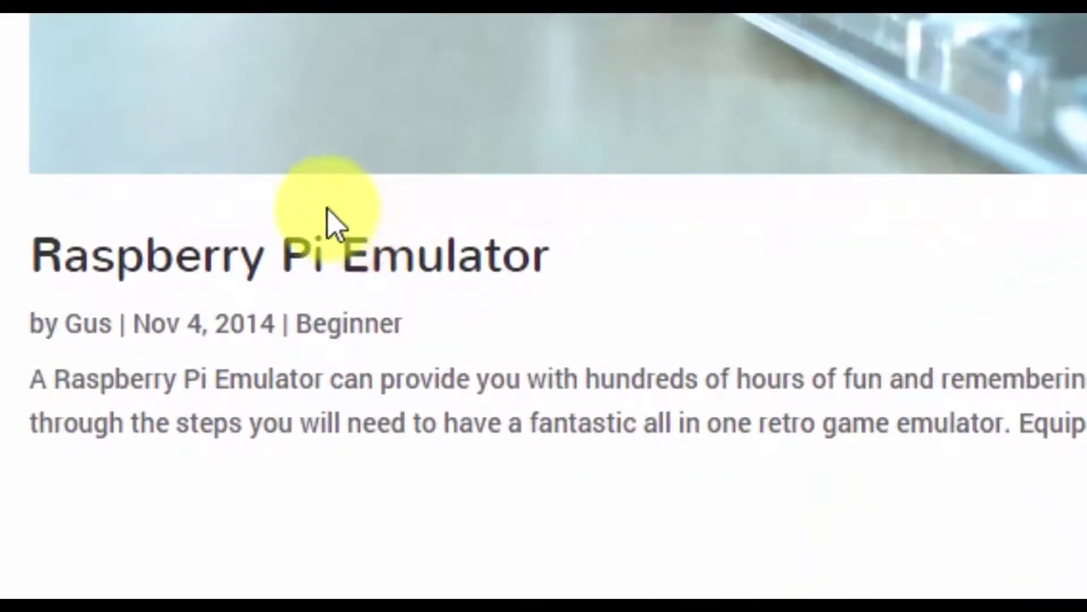
click(330, 226)
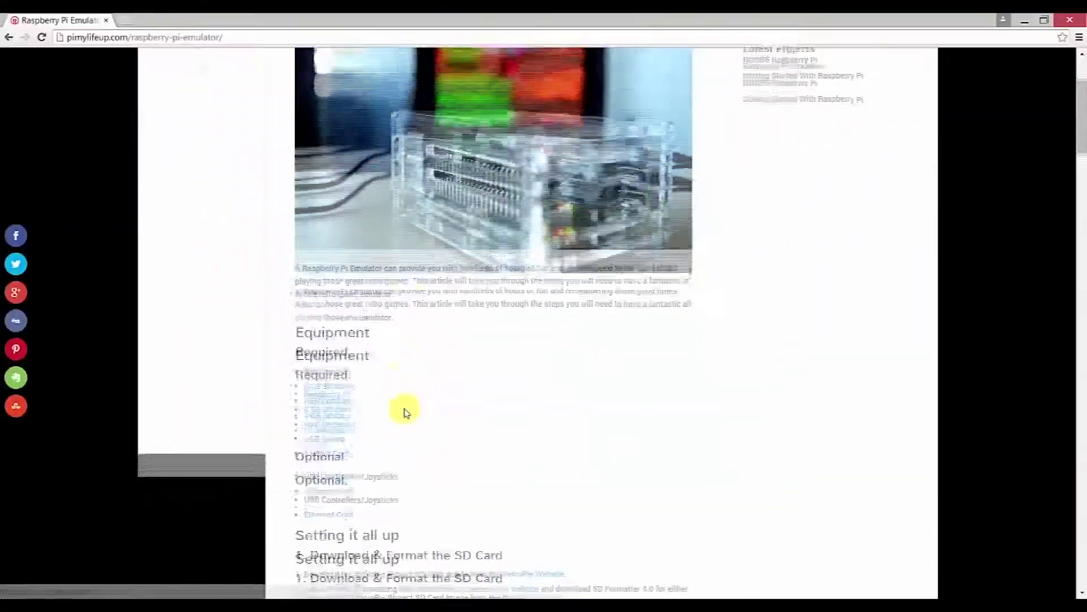
Follow the RetroPie Website link and download the SD-card Image V2.3 zip (1.2 GB).
scroll(404, 411, down, 2)
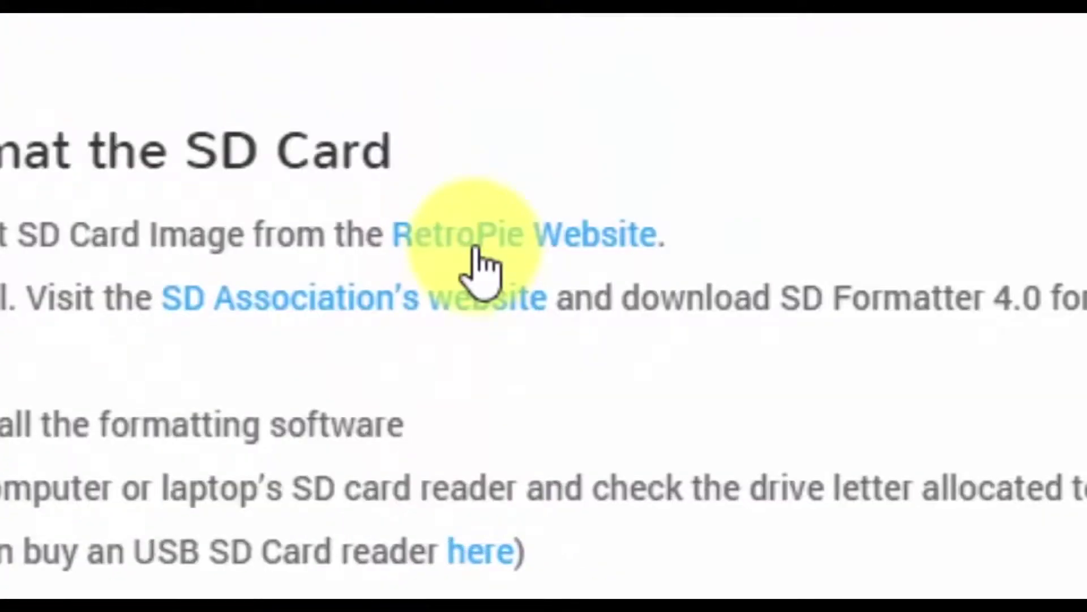
click(476, 249)
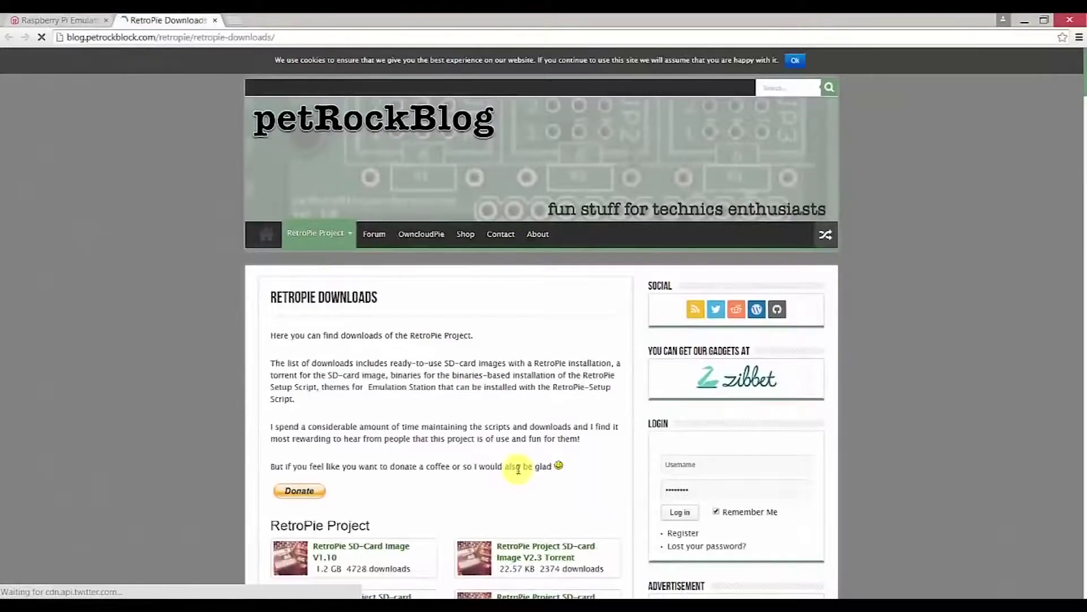
scroll(517, 472, down, 2)
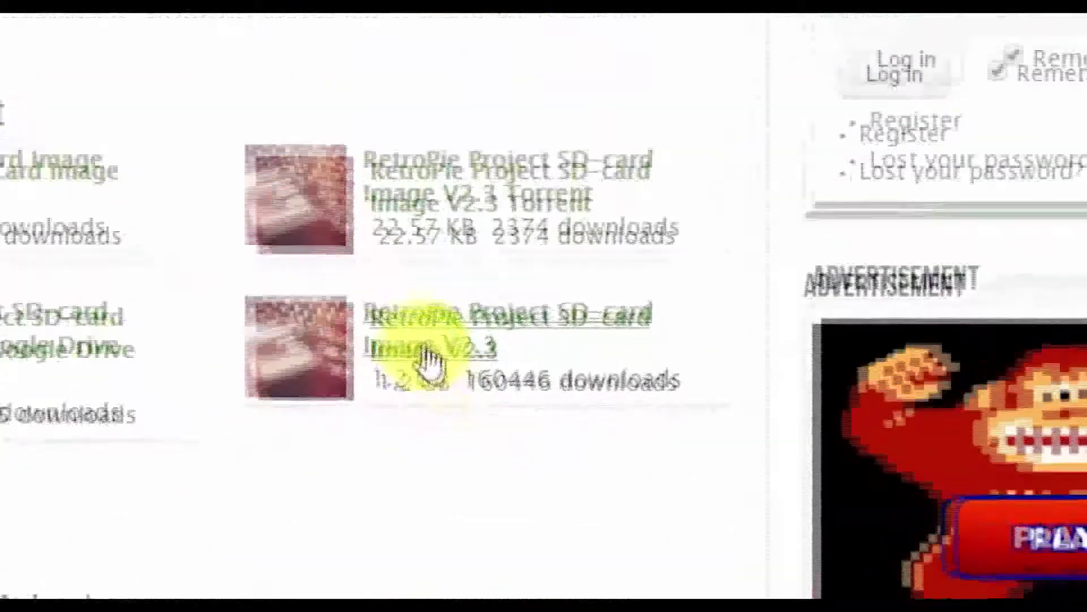
click(517, 438)
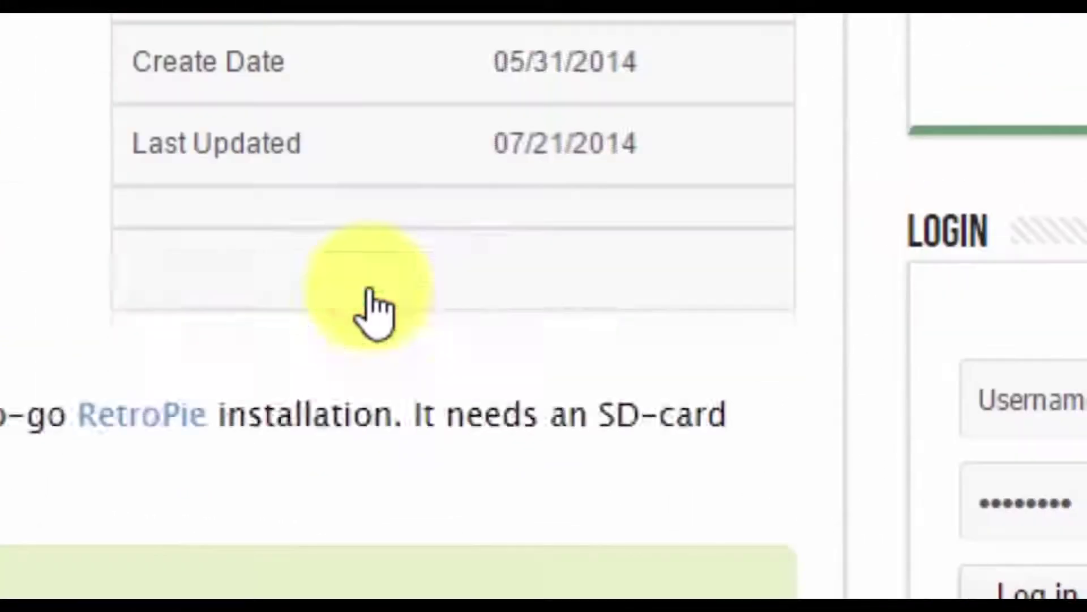
right_click(334, 308)
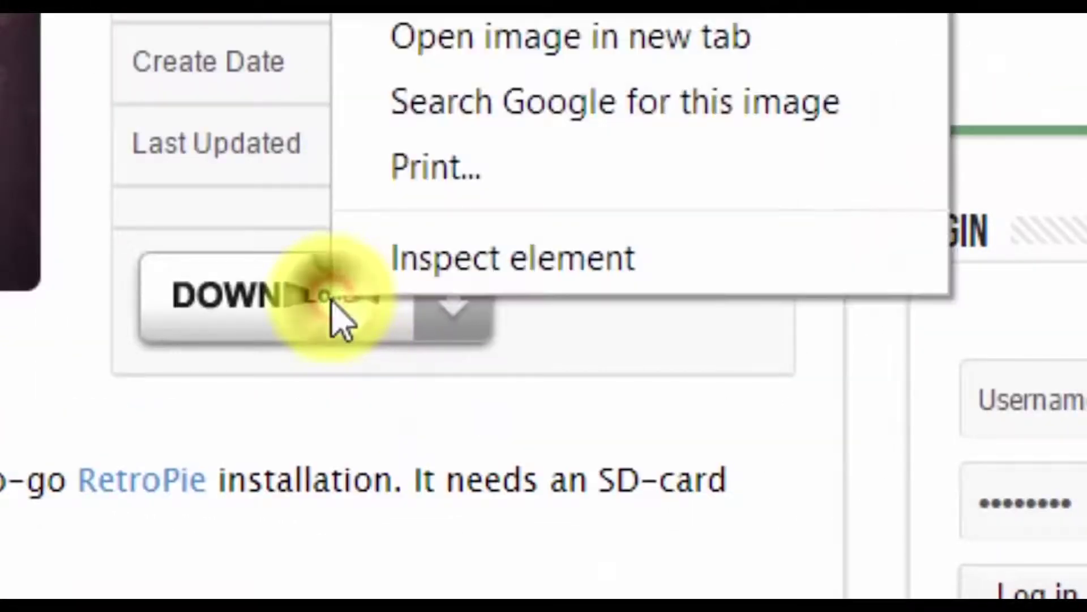
click(198, 405)
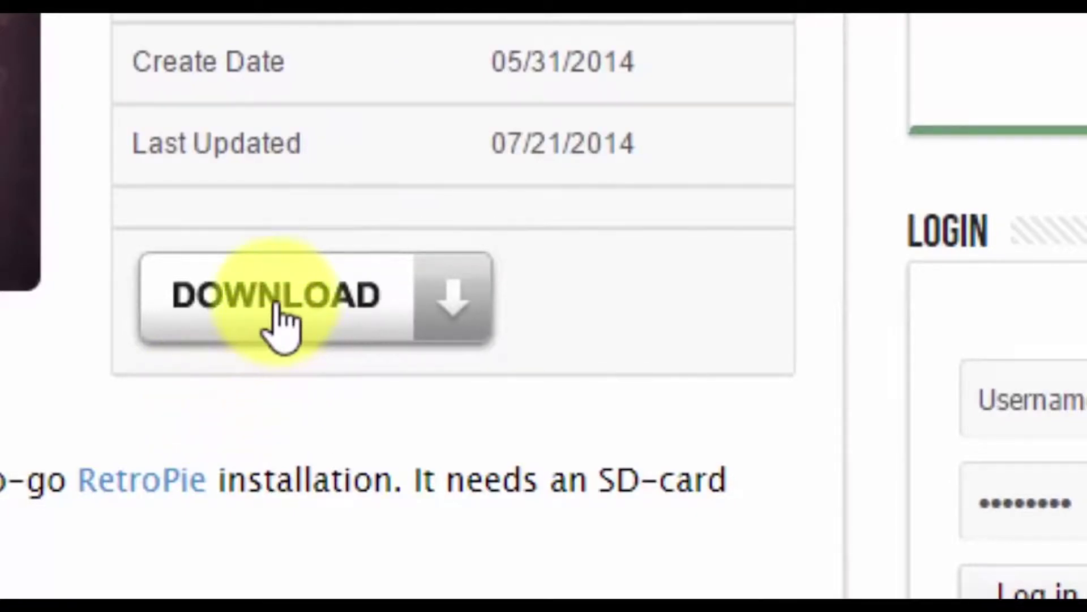
click(281, 325)
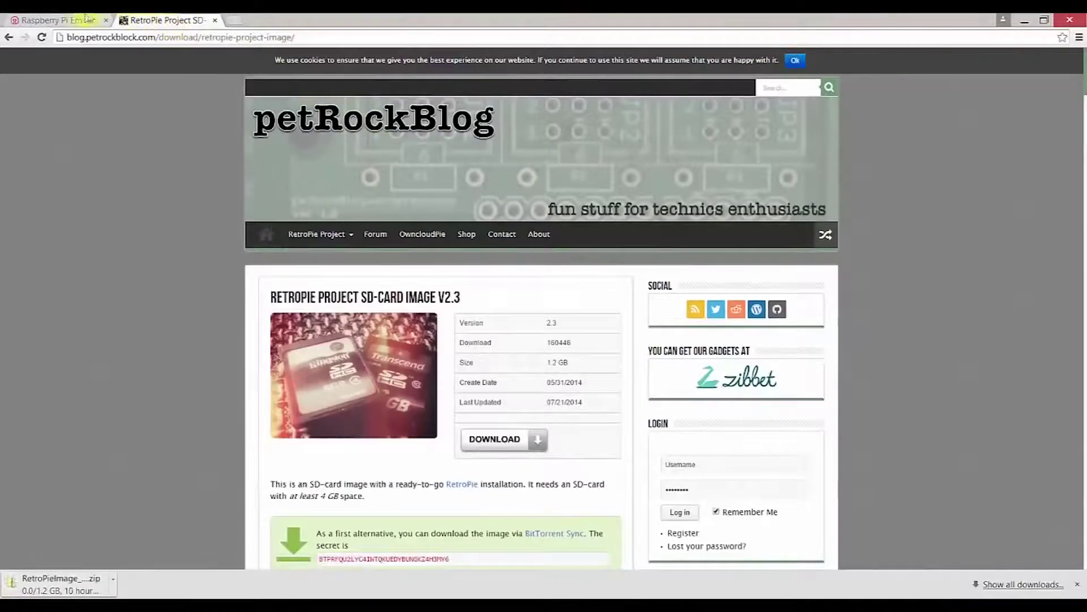
Back in the article, download SD Formatter for Windows and accept its licence agreement.
click(74, 21)
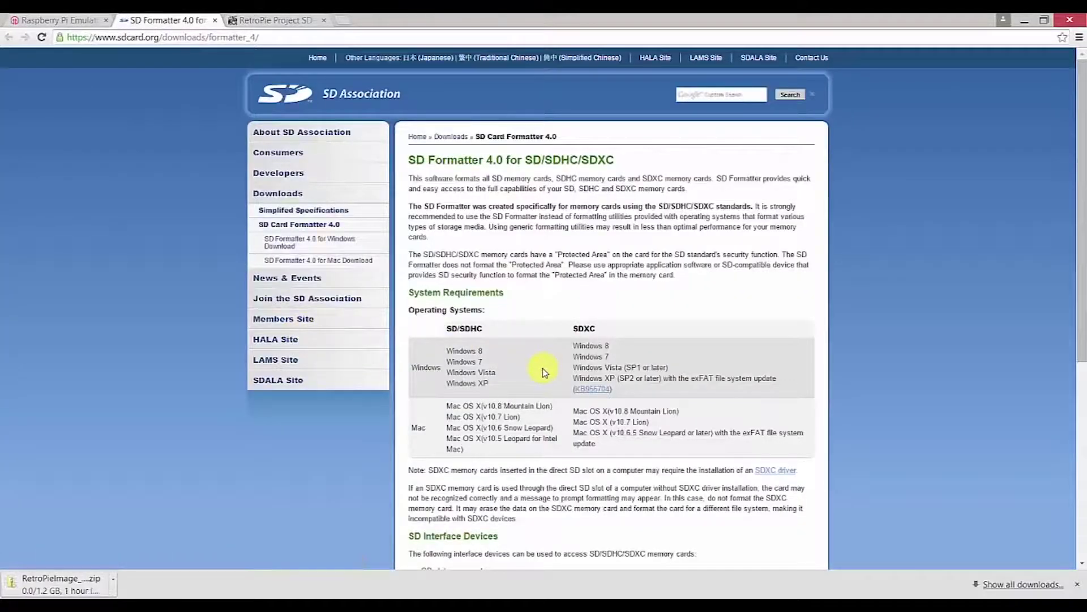
scroll(544, 371, down, 1)
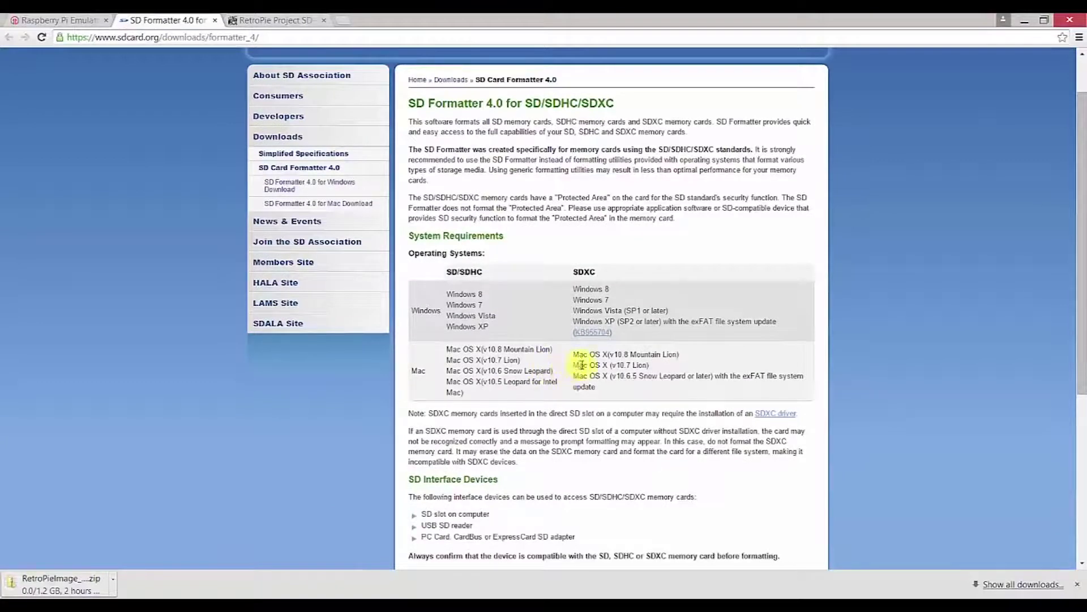
scroll(602, 367, down, 3)
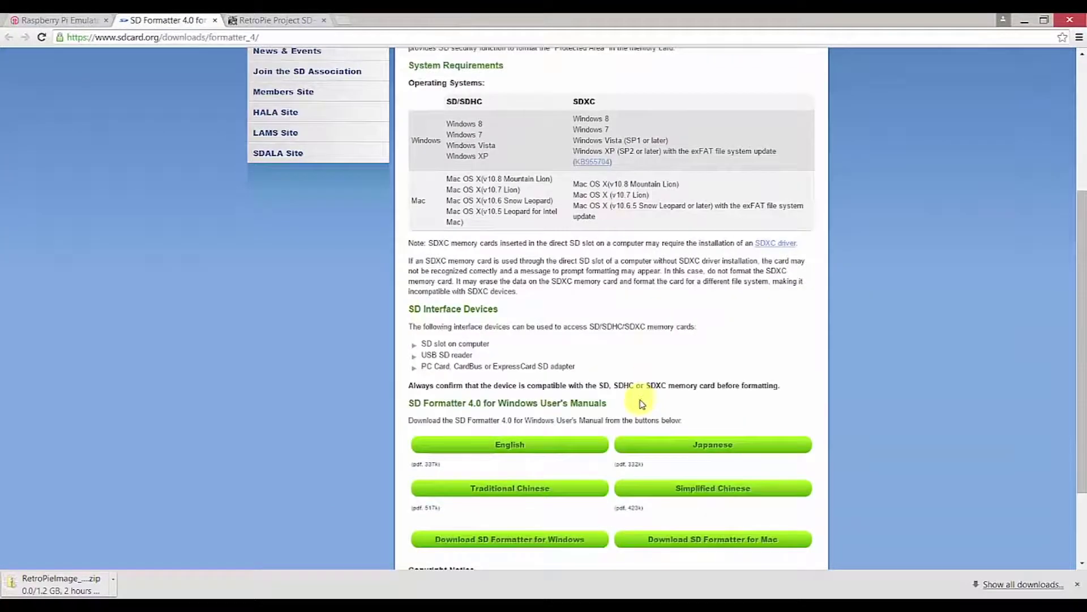
scroll(574, 416, down, 2)
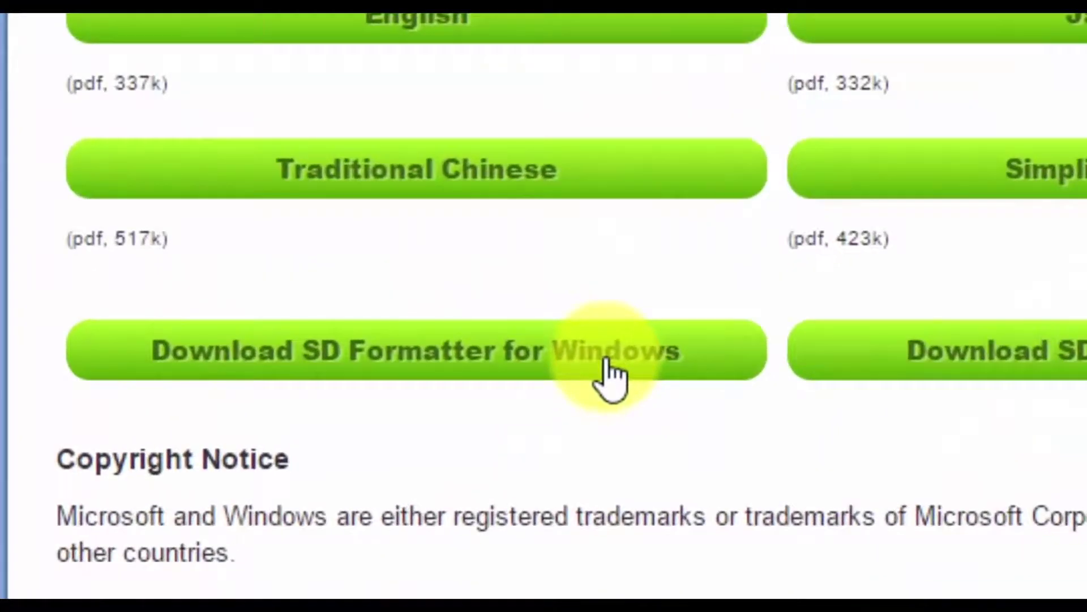
click(600, 381)
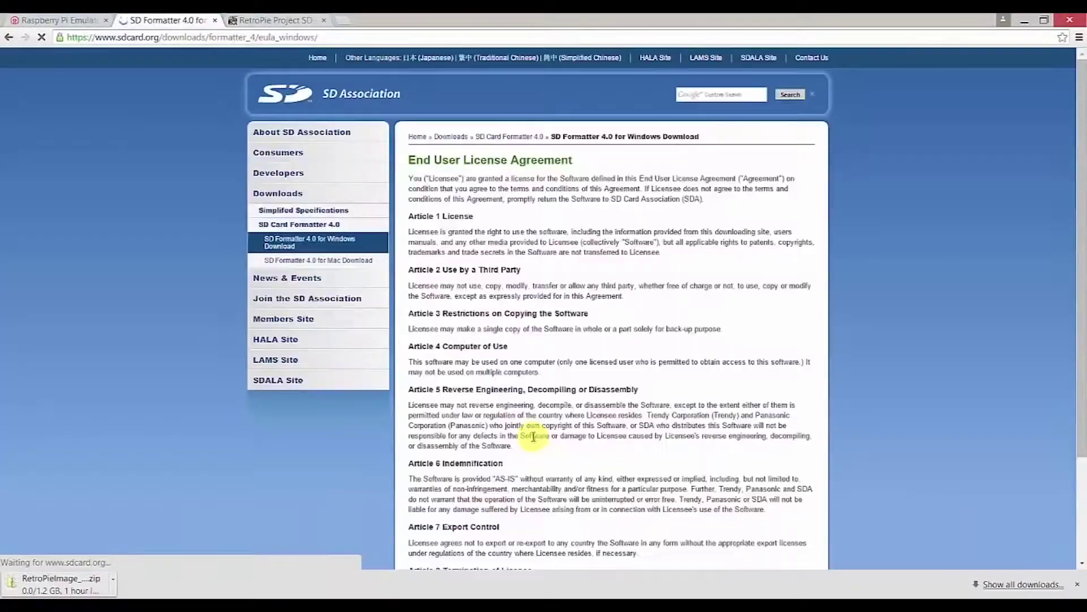
scroll(566, 448, down, 5)
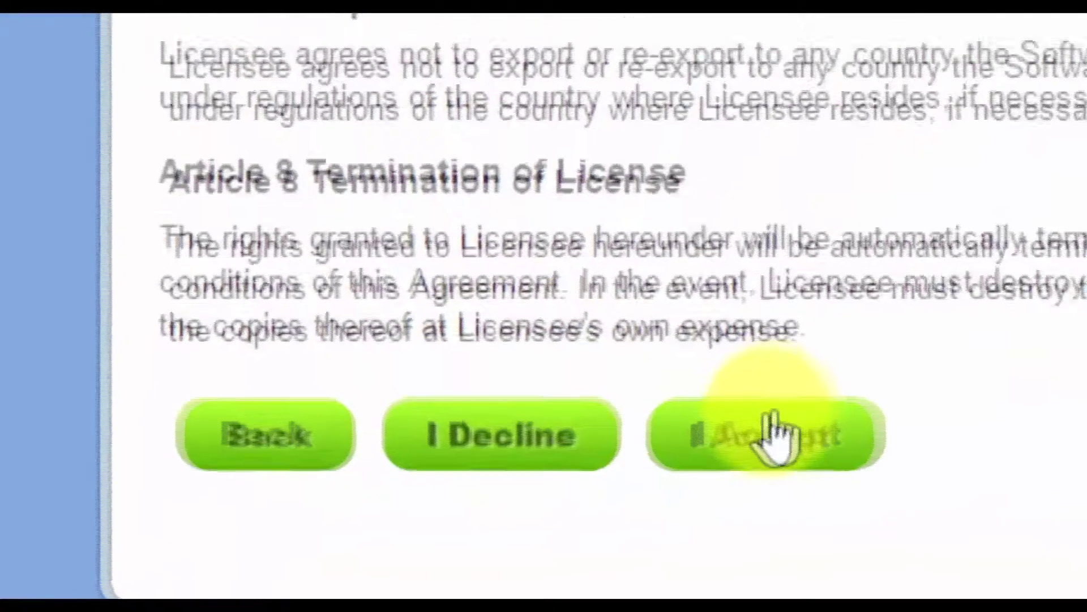
click(775, 427)
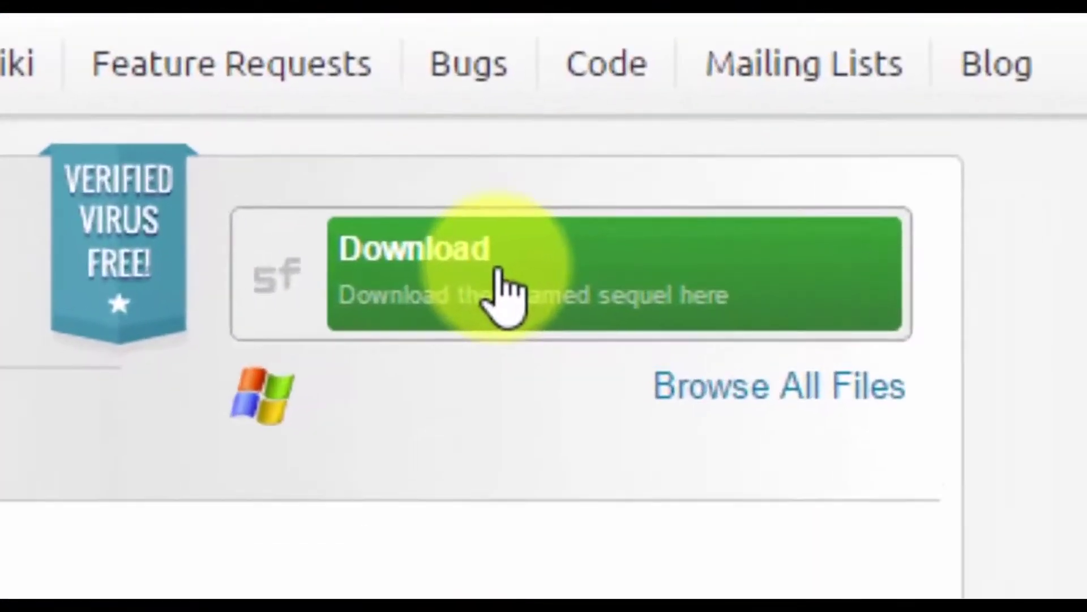
Download the Win32 Disk Imager installer from its SourceForge page.
click(535, 274)
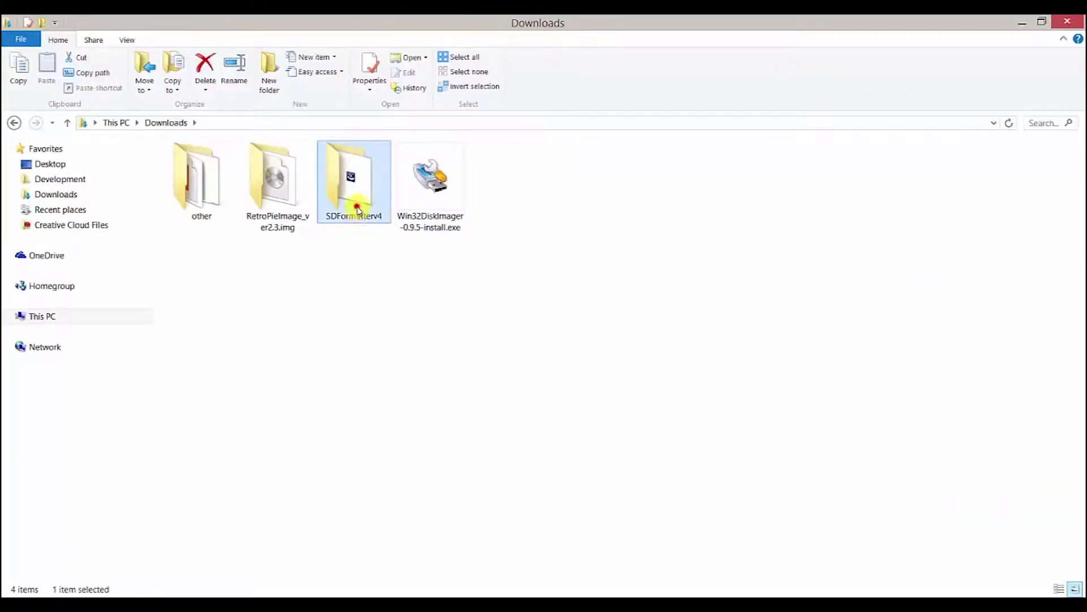
Install SD Formatter with default options by running setup.exe in the SDFormatterv4 folder.
double_click(357, 209)
double_click(232, 168)
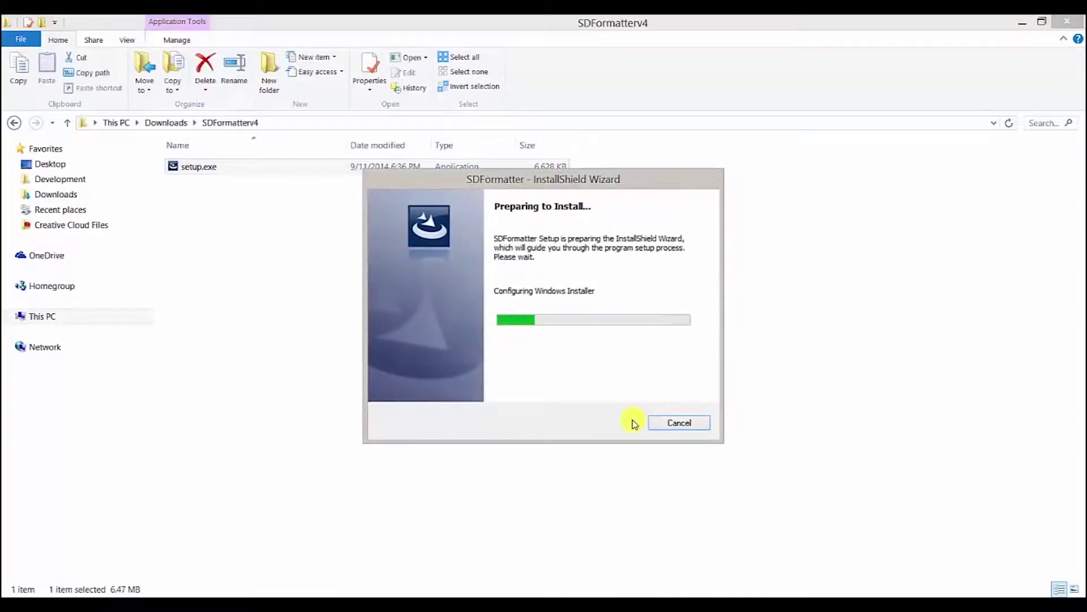
click(632, 424)
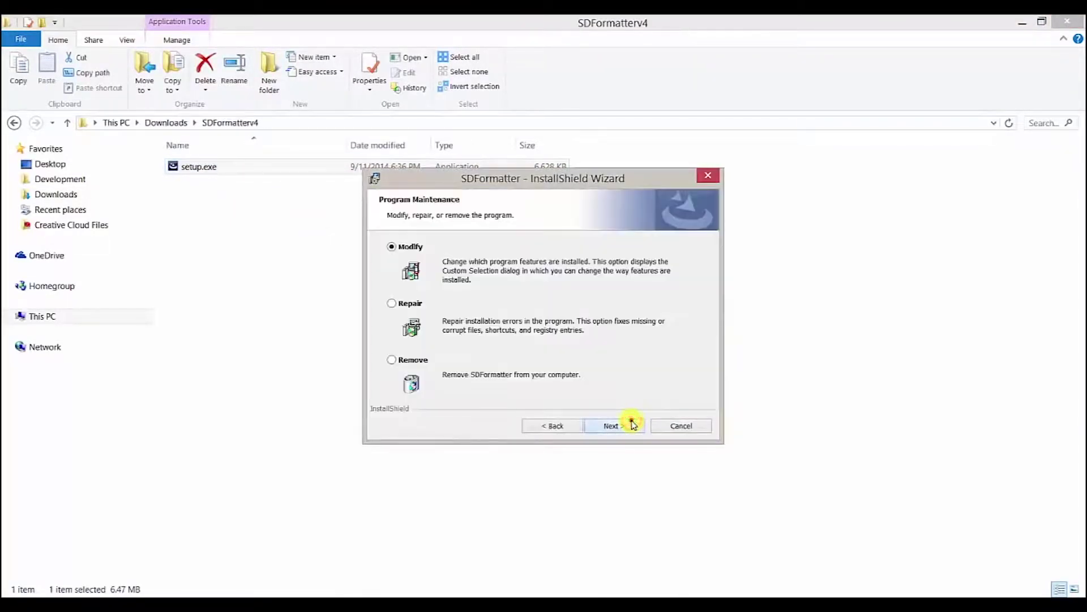
click(632, 425)
click(633, 424)
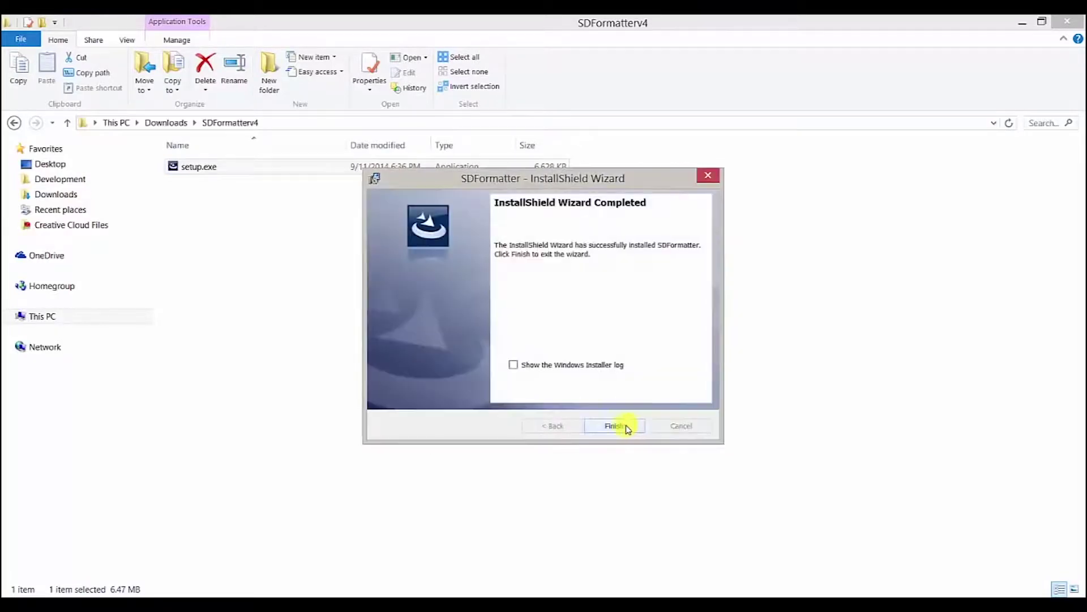
click(626, 425)
click(1023, 21)
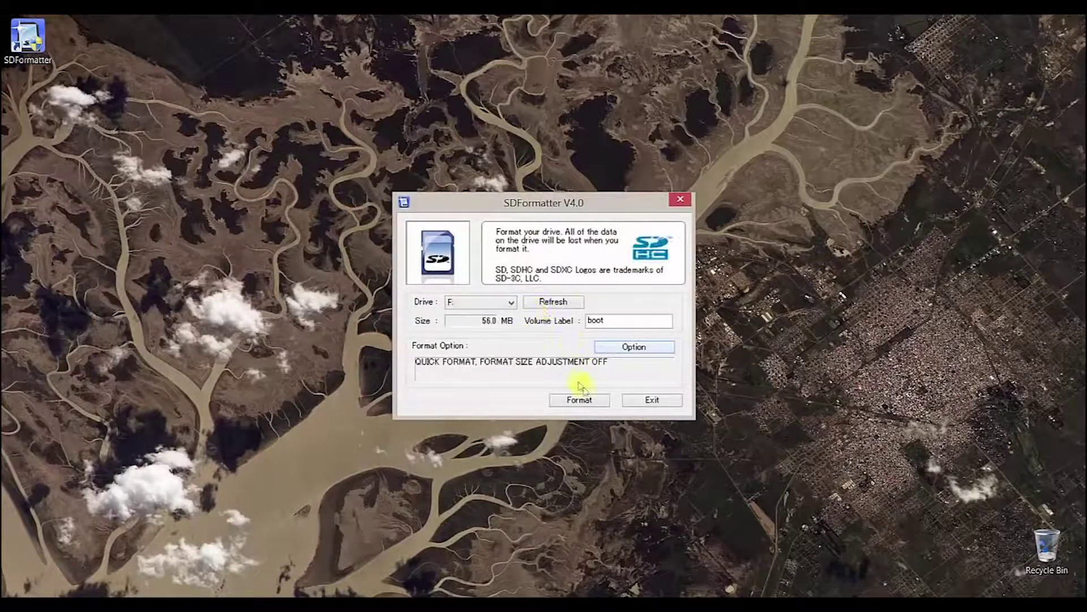
Quick-format drive F: as FAT32 (29.7 GB) and dismiss the Format complete message.
click(572, 399)
click(557, 343)
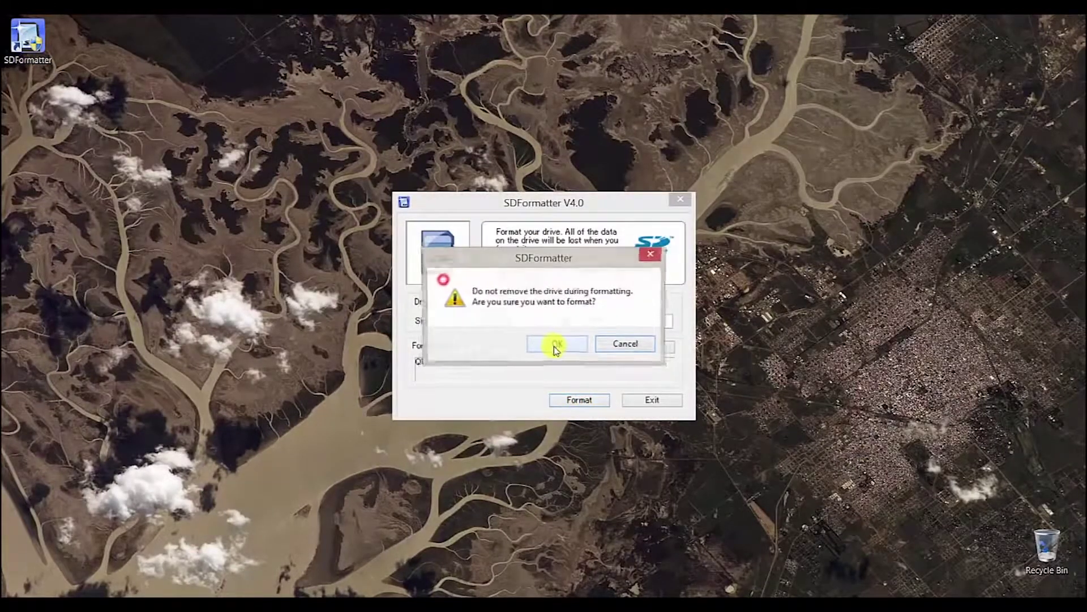
click(555, 347)
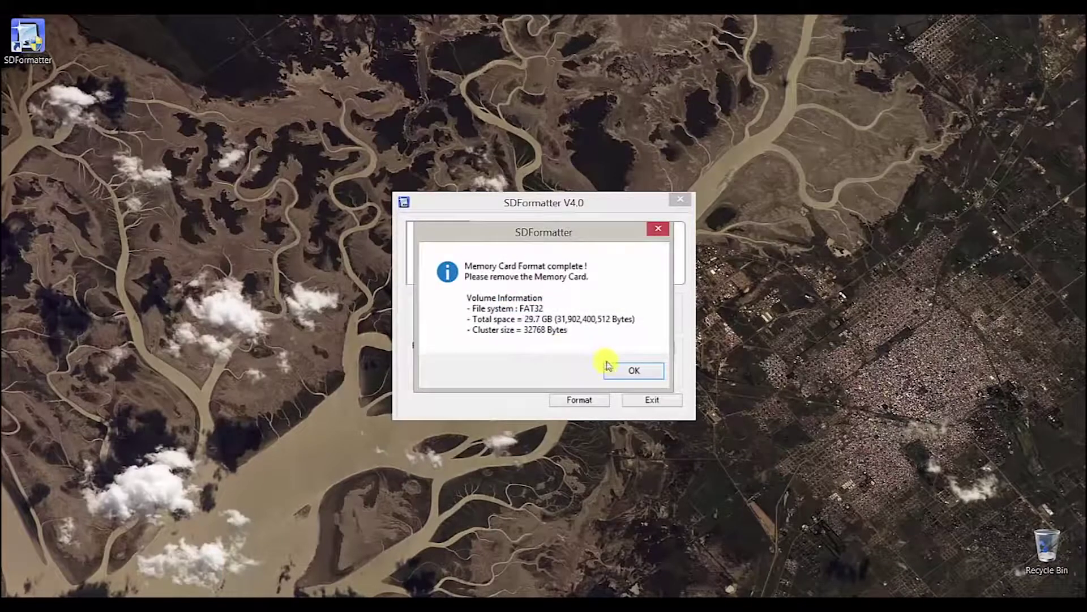
click(619, 371)
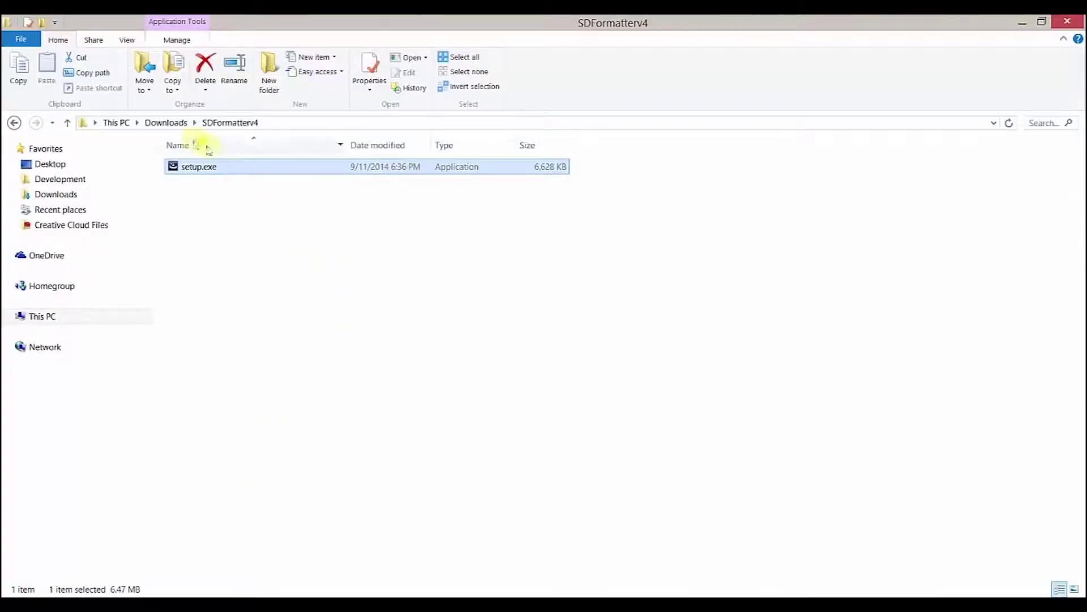
Install Win32DiskImager-0.9.5 from Downloads with default folders and launch it.
click(168, 123)
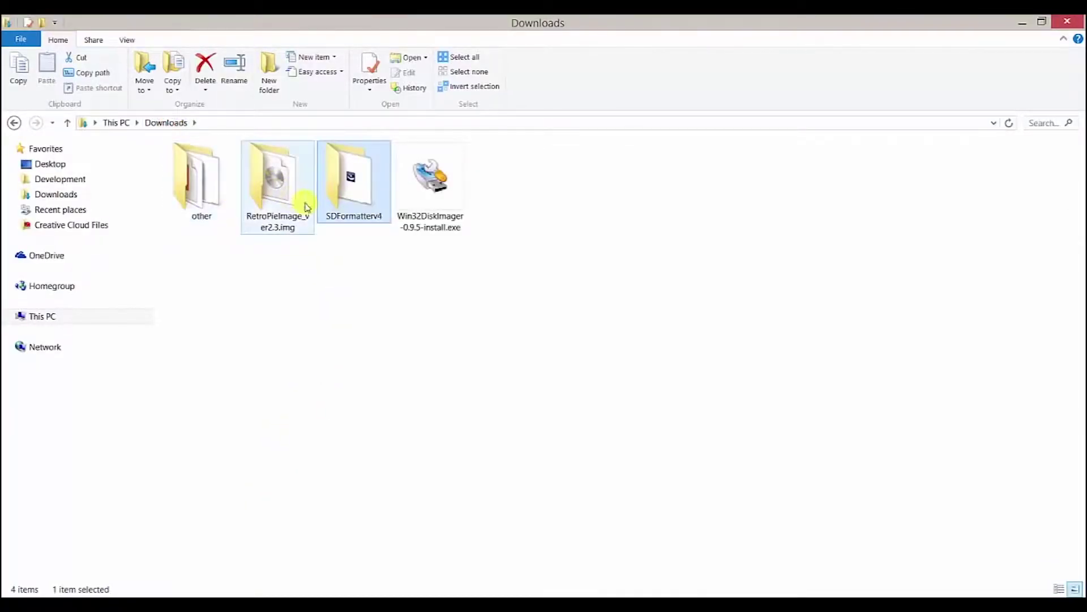
click(440, 205)
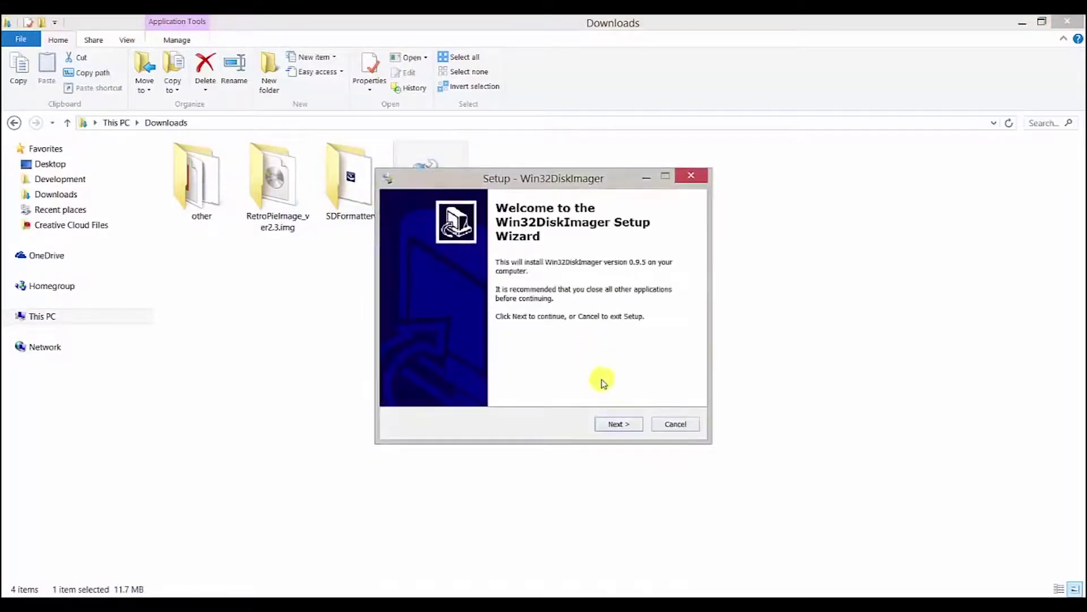
click(620, 425)
click(617, 424)
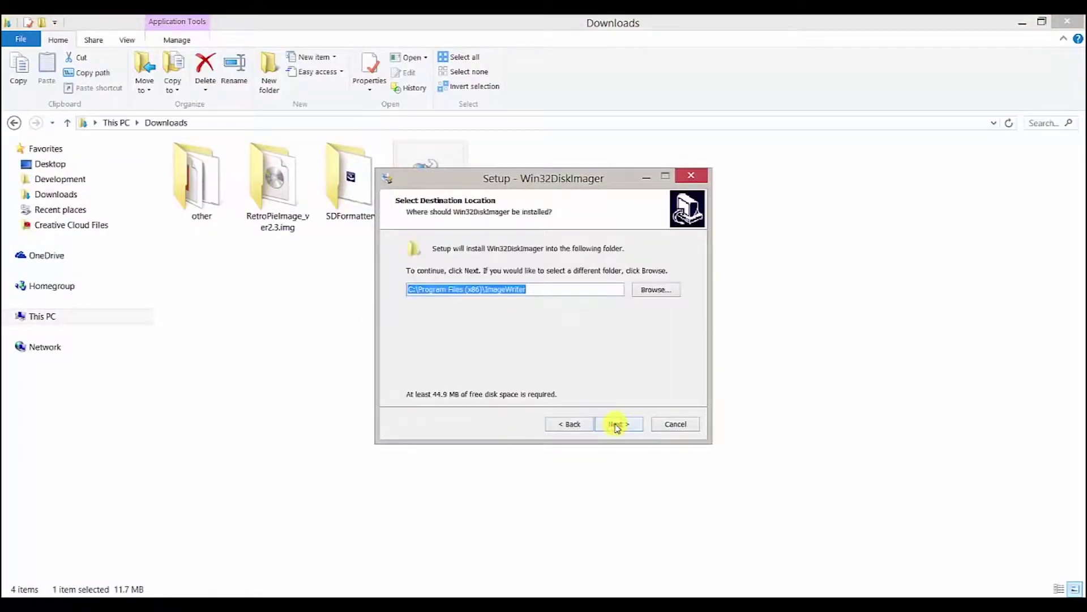
click(617, 424)
click(617, 425)
click(617, 425)
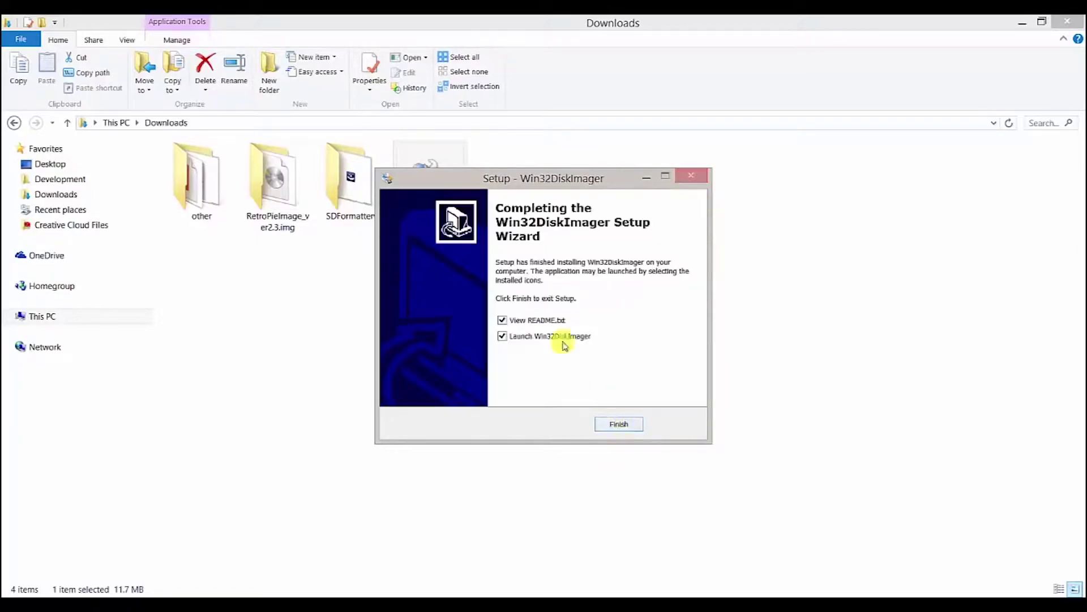
click(620, 424)
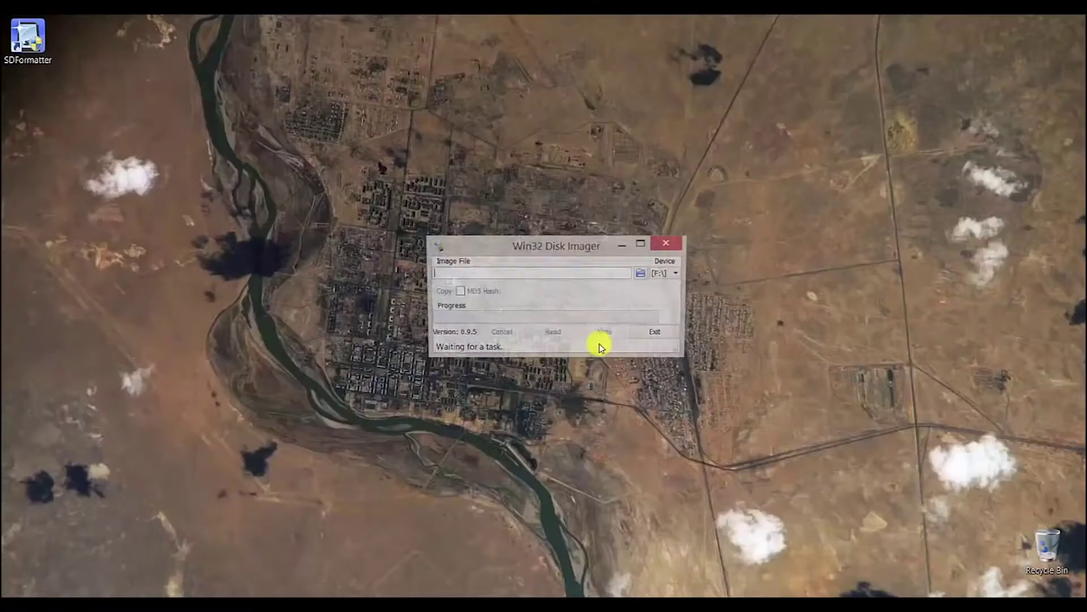
Load RetroPieImage_ver2.3.img as the image file in Win32 Disk Imager.
click(643, 275)
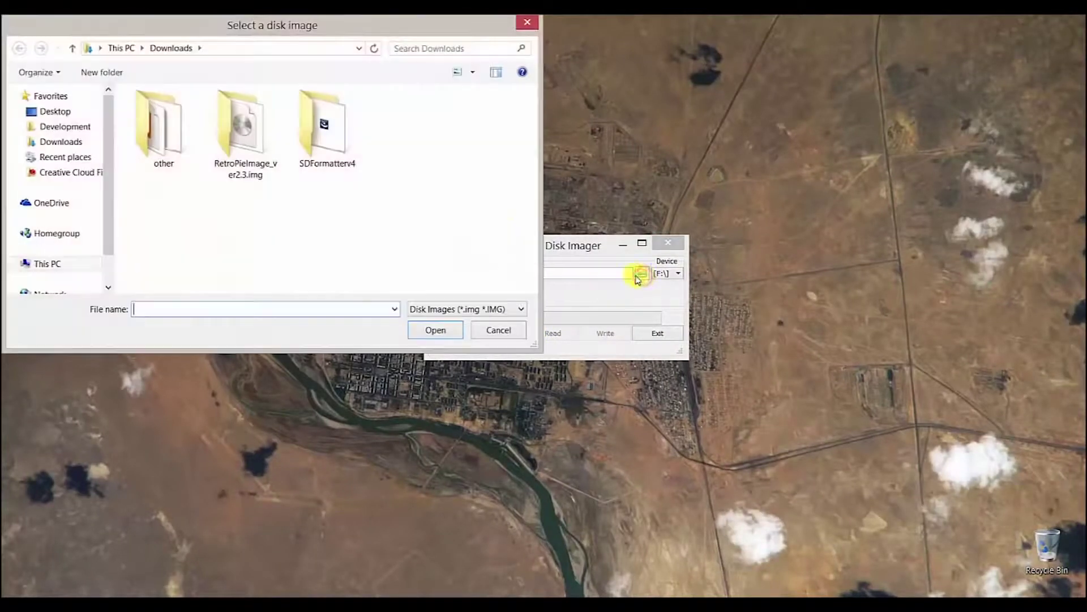
double_click(252, 159)
click(230, 114)
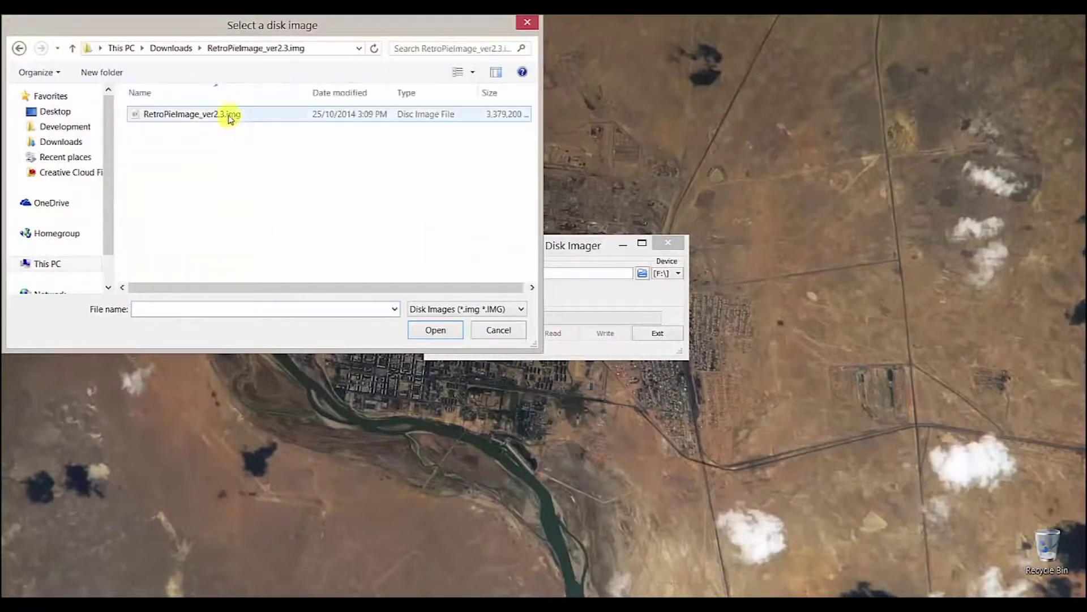
double_click(228, 113)
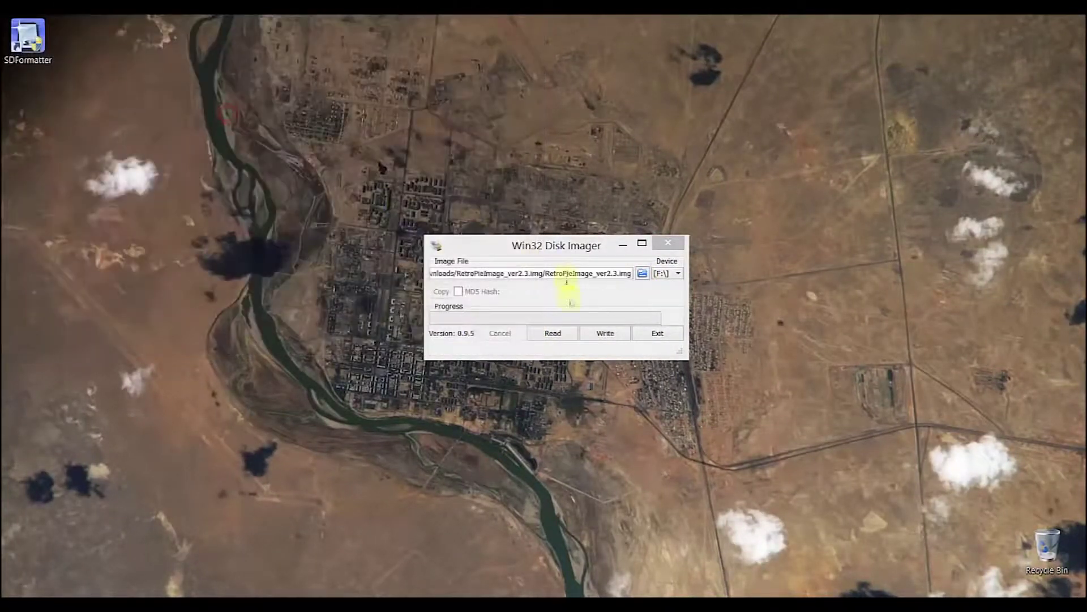
Write the image to drive F:, confirming the overwrite and acknowledging Write Successful.
click(604, 334)
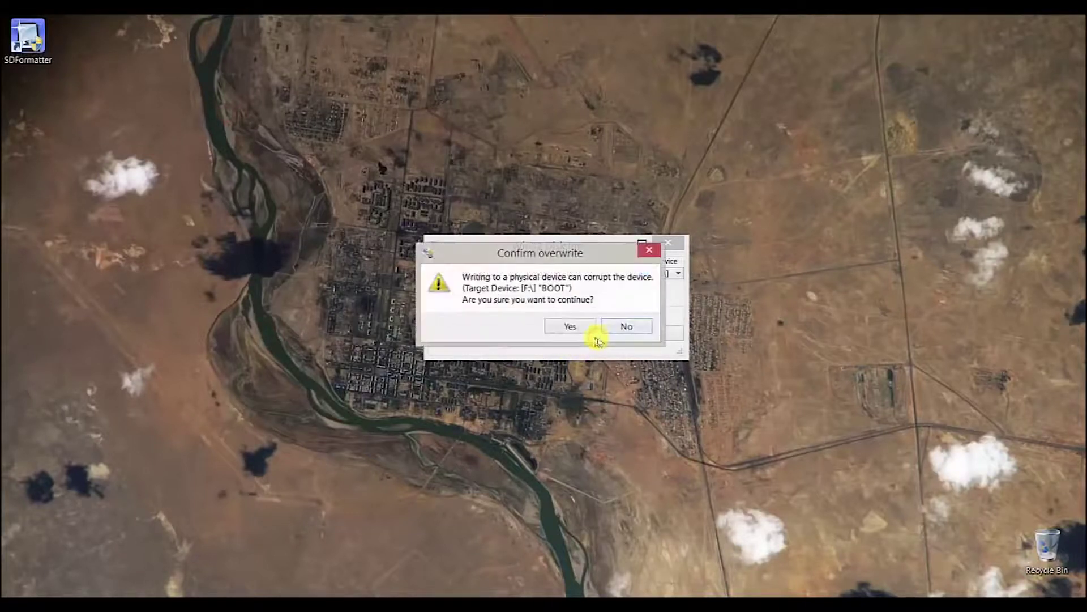
click(570, 327)
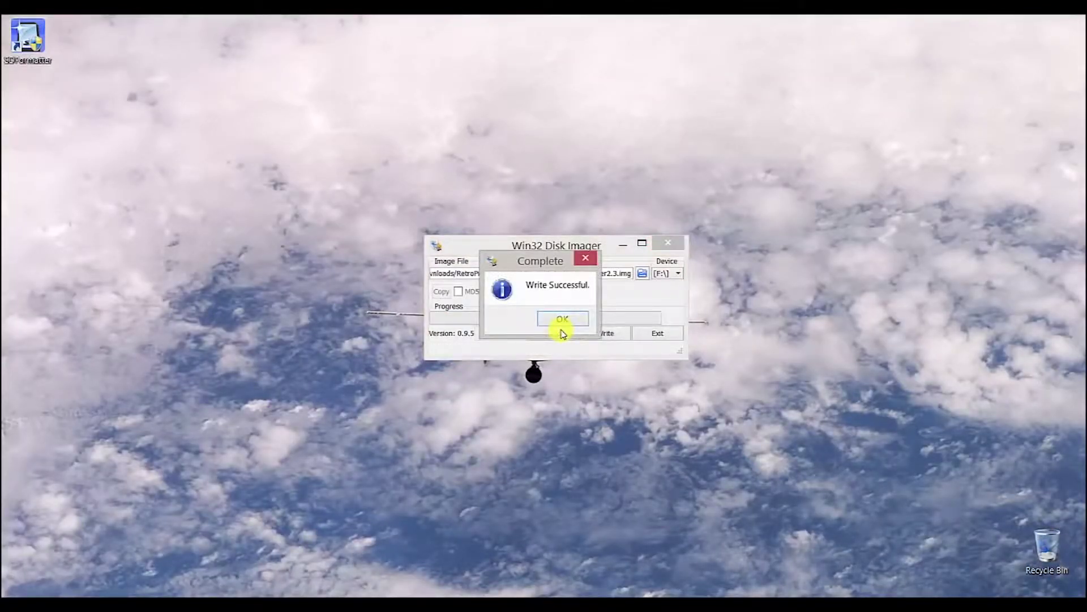
click(560, 320)
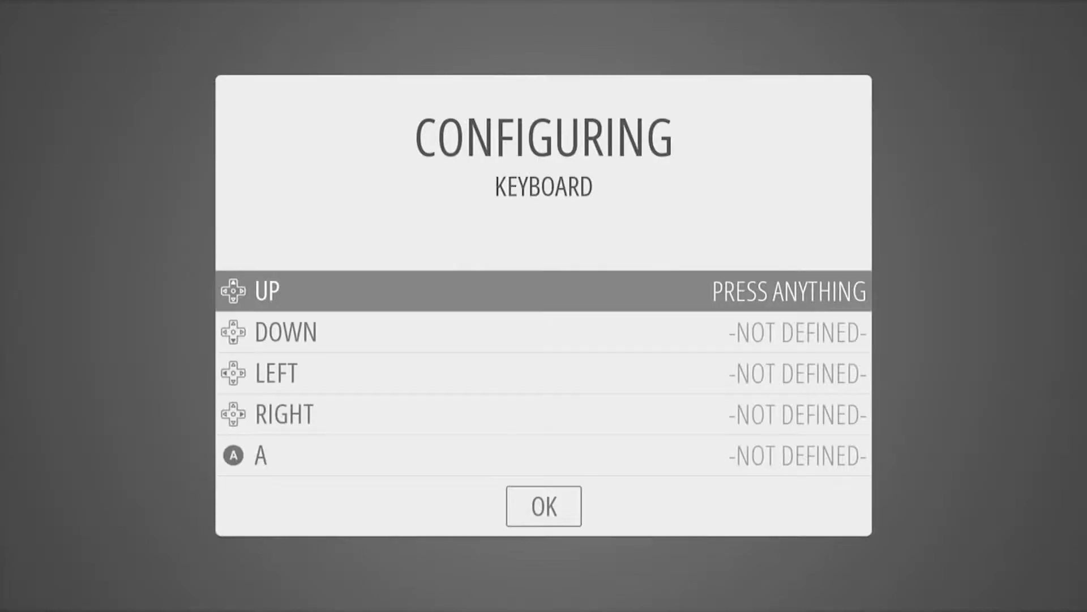
Map the keyboard as controller using arrow keys, a, space, Enter, Right Shift, q and r.
key(Up)
key(Down)
key(Left)
key(Right)
key(a)
key(space)
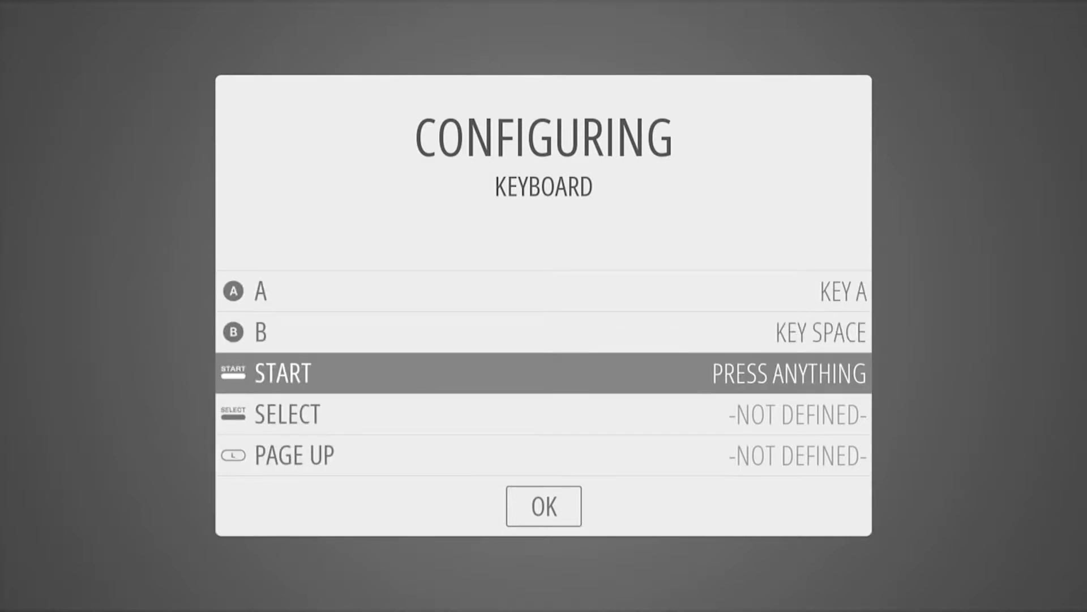
key(Return)
key(Shift_R)
key(q)
key(r)
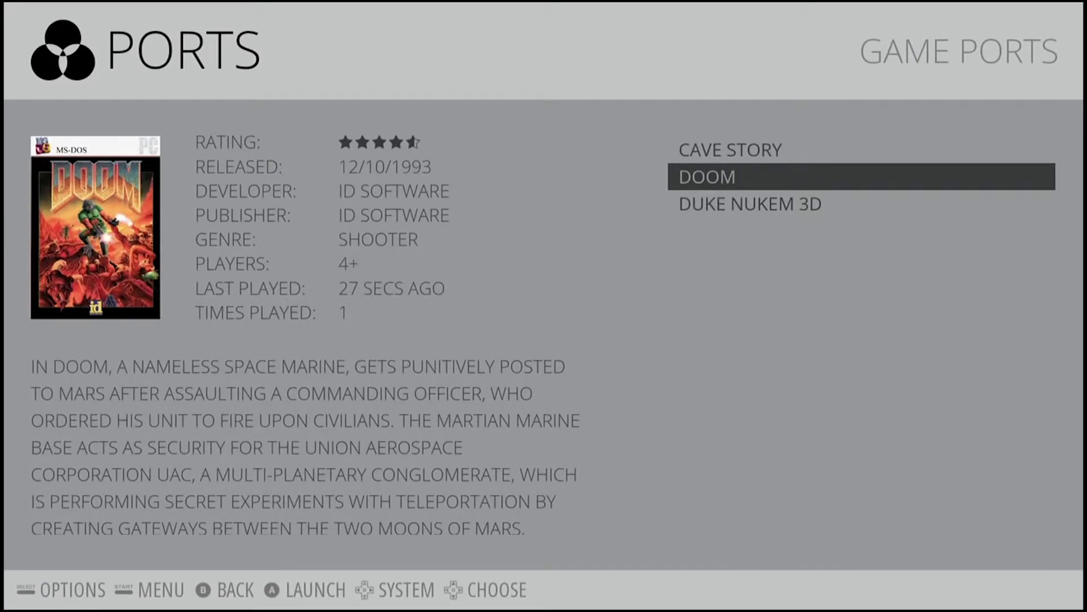
Launch Duke Nukem 3D from Ports, then look around the rooftop and fire the pistol.
key(Down)
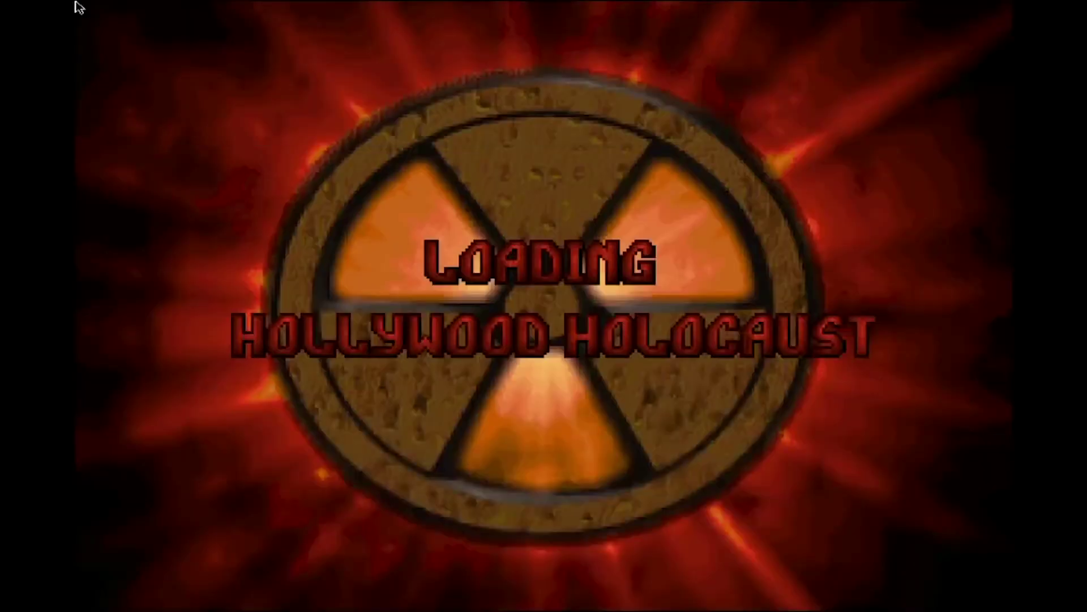
key(Left)
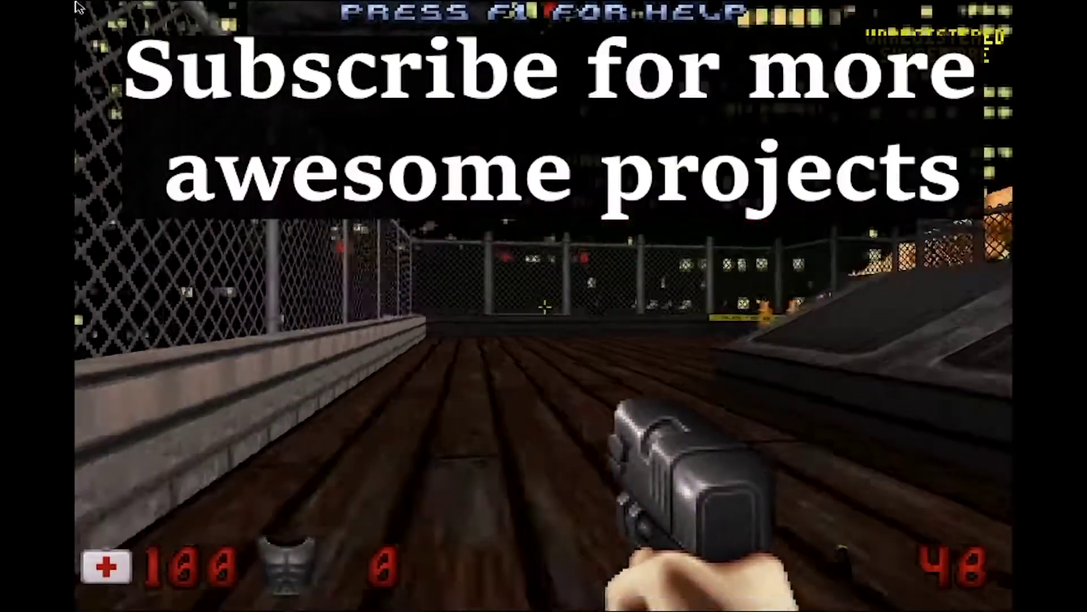
key(Right)
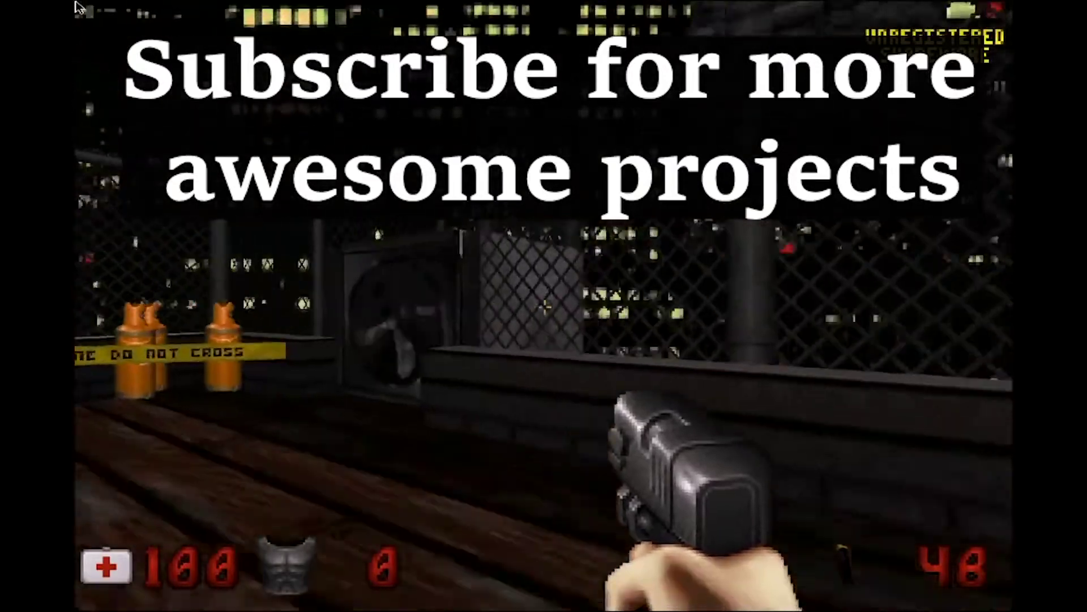
key(Left)
key(Right)
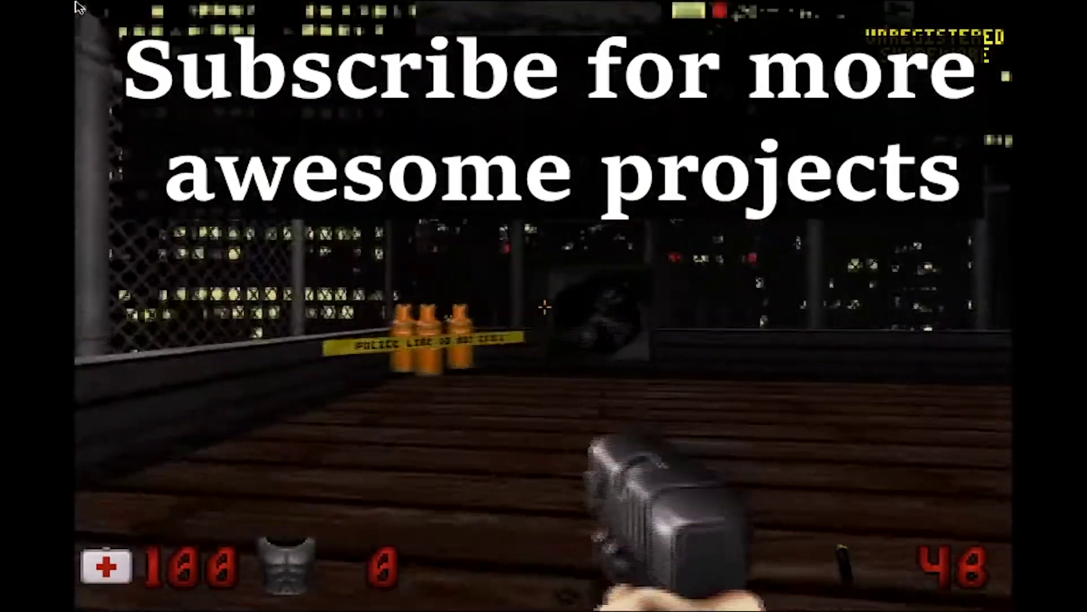
key(ctrl)
key(Right)
key(ctrl)
key(Left)
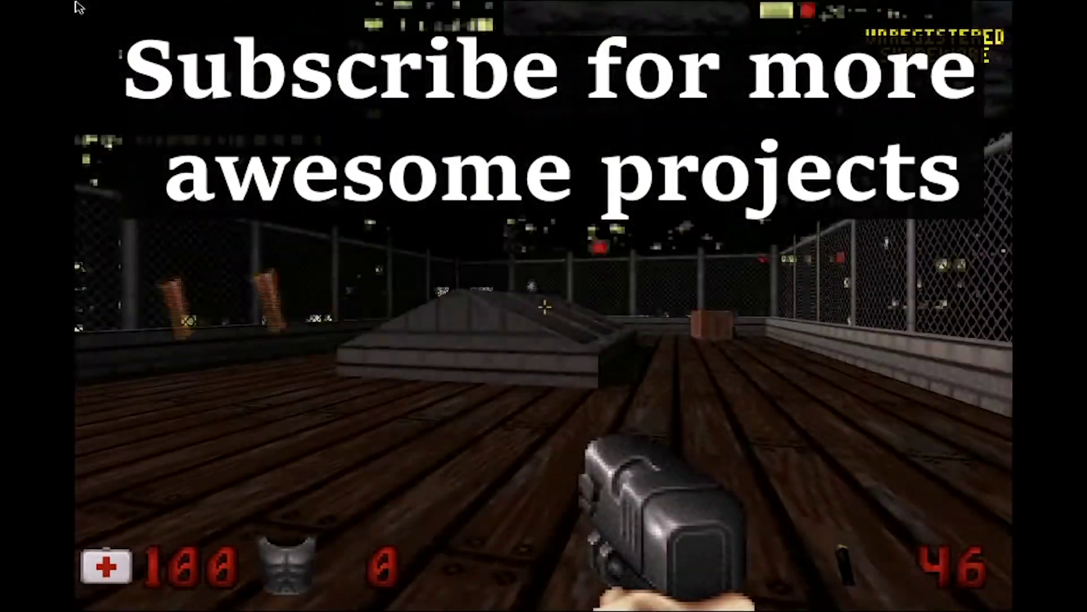